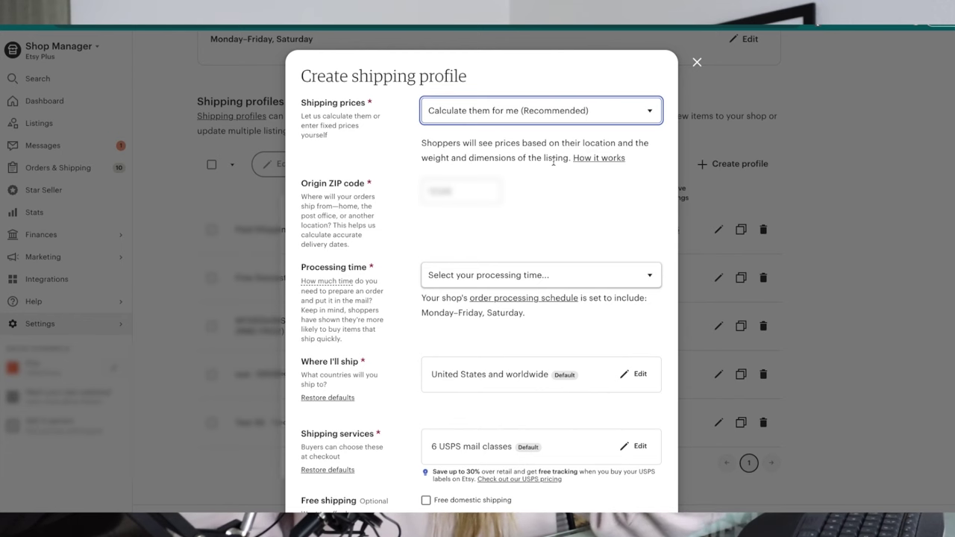
Close the open shipping profile form and review the terms of the free shipping guarantee.
click(697, 63)
scroll(413, 92, up, 2)
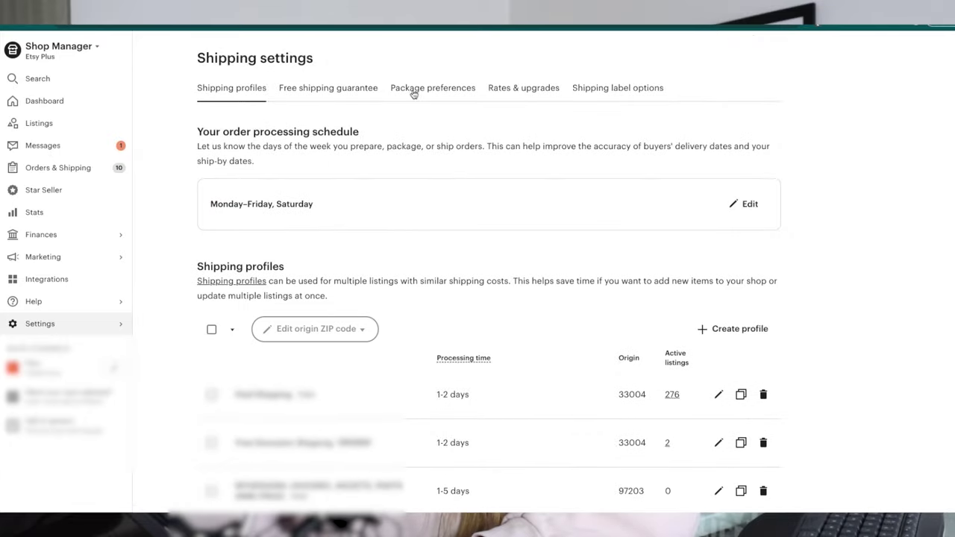
click(357, 94)
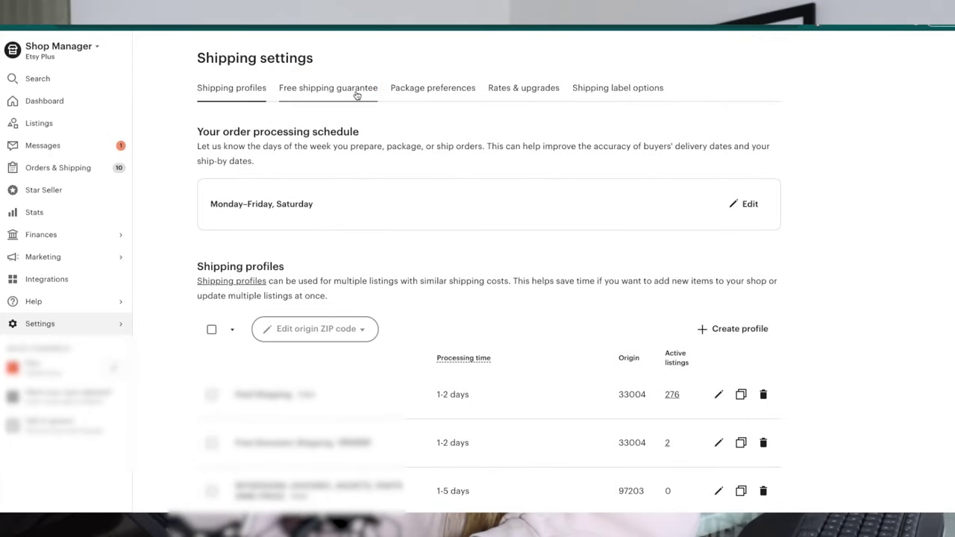
scroll(648, 338, down, 3)
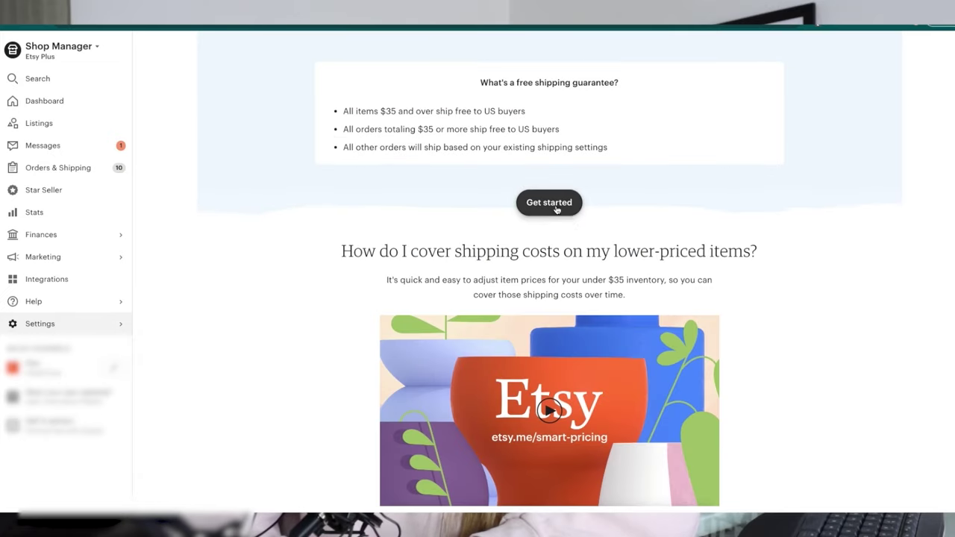
scroll(604, 244, up, 3)
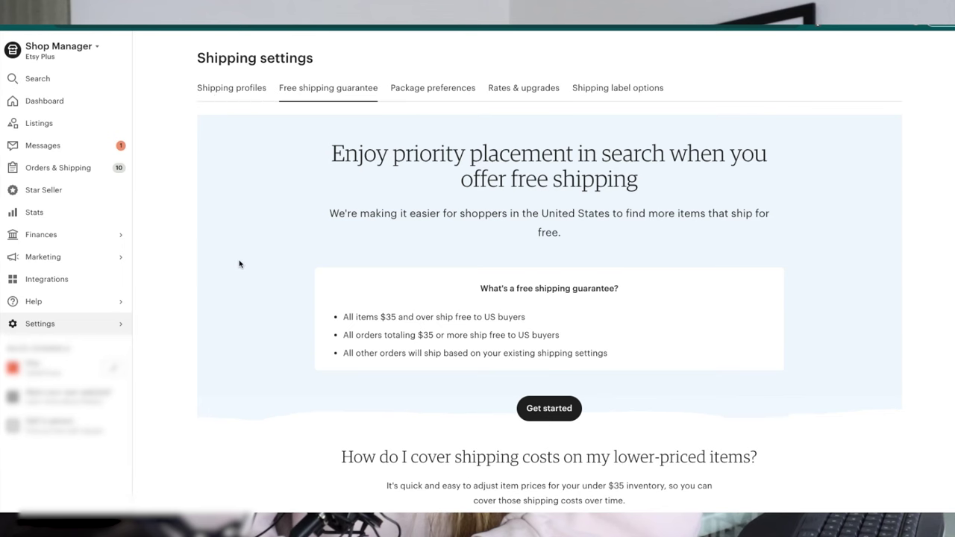
scroll(431, 280, down, 1)
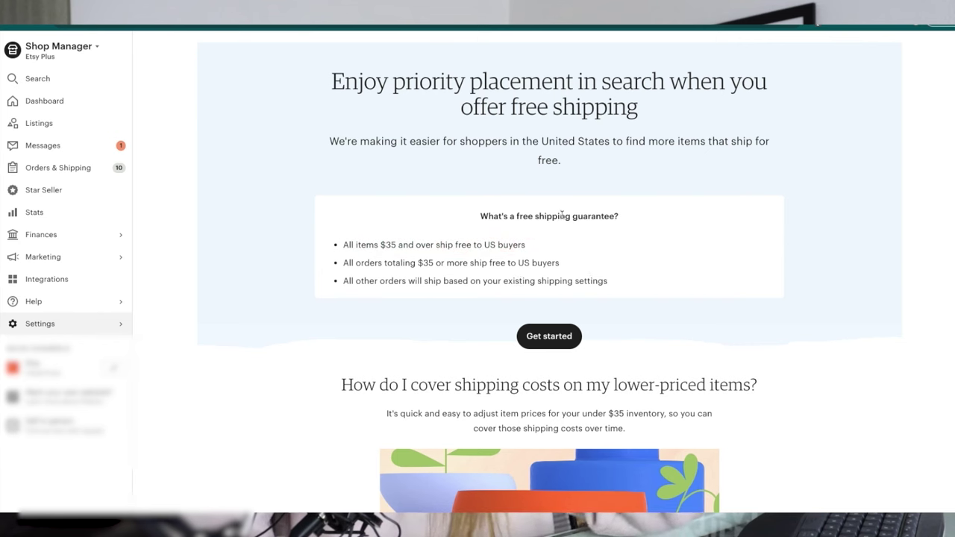
scroll(543, 313, up, 2)
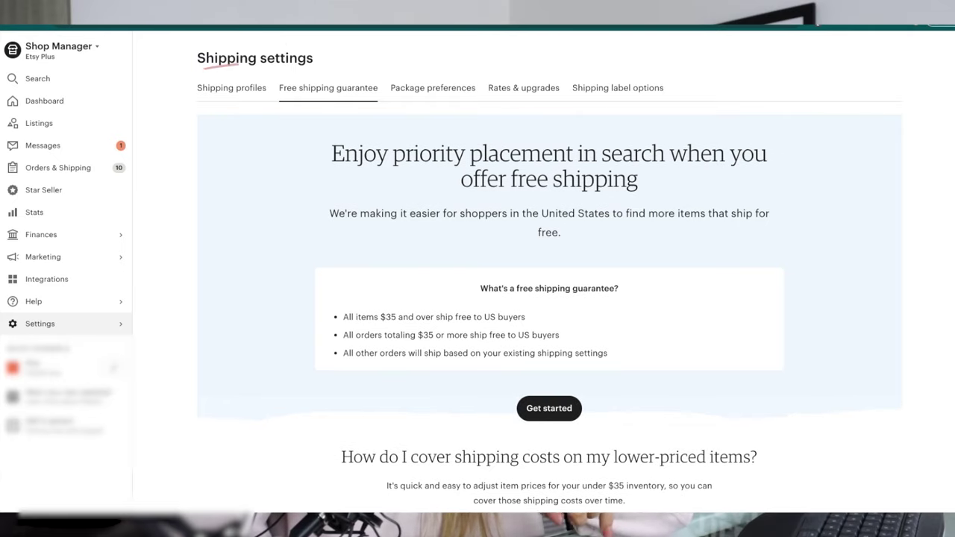
Return to the shipping profiles and start creating a new shipping profile.
click(247, 100)
scroll(641, 336, down, 4)
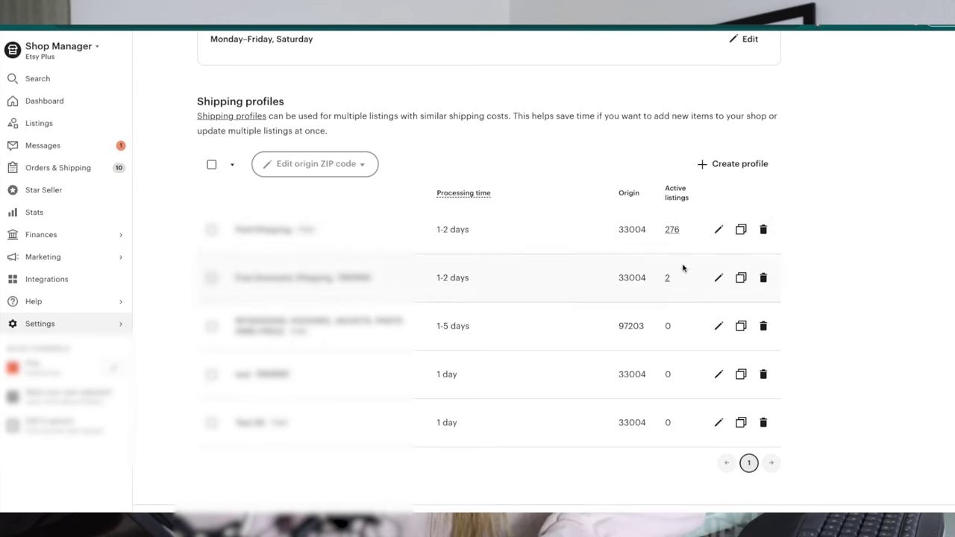
click(730, 166)
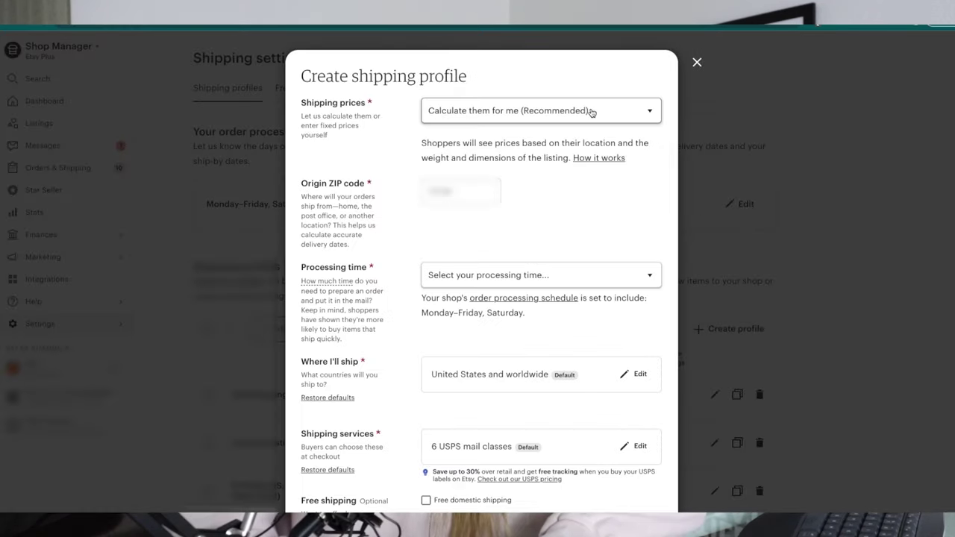
Examine the new profile's shipping price, origin ZIP code and processing time choices without selecting a processing time.
click(563, 112)
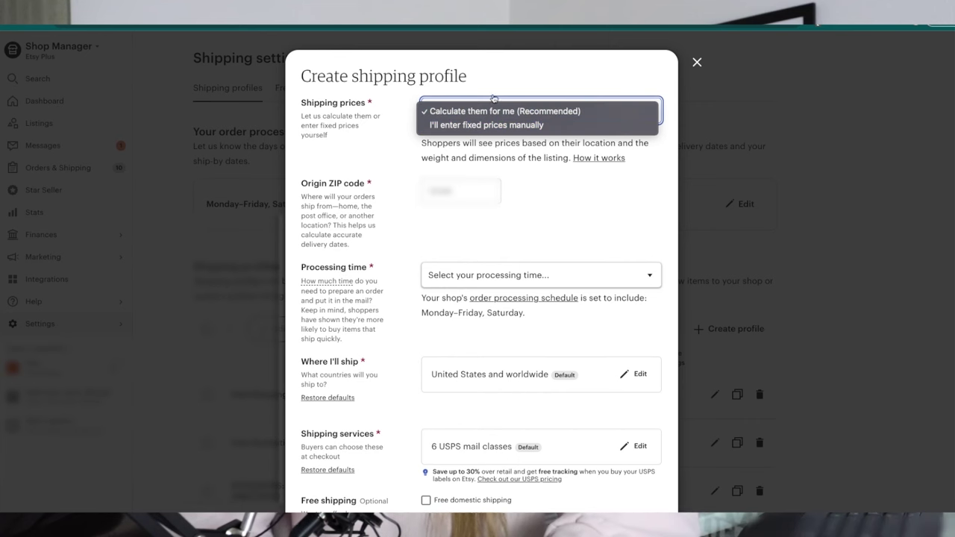
click(454, 195)
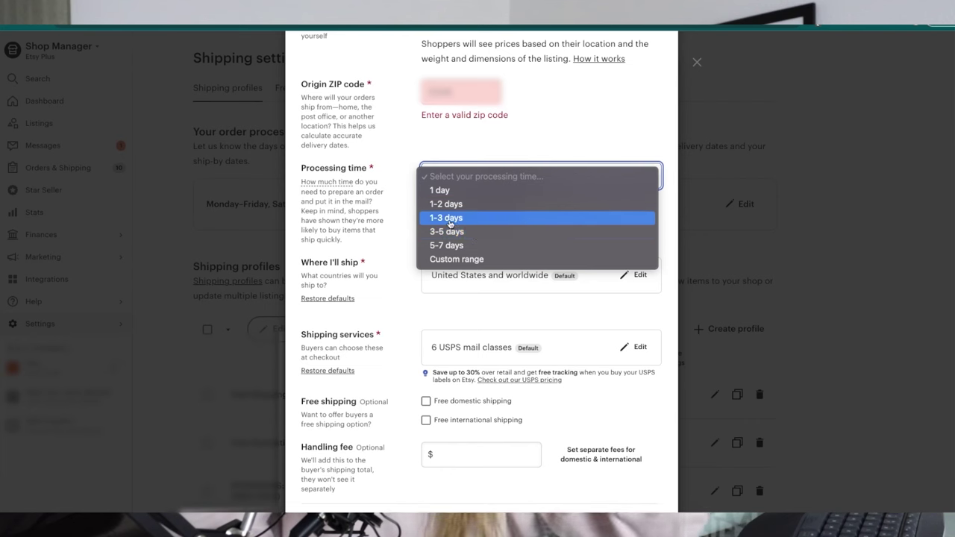
key(Escape)
scroll(492, 110, down, 2)
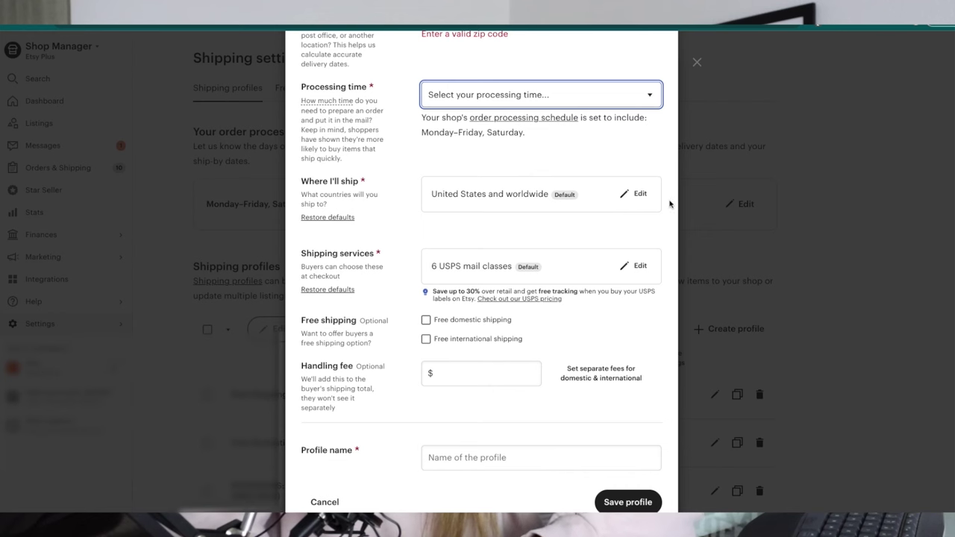
scroll(348, 277, down, 1)
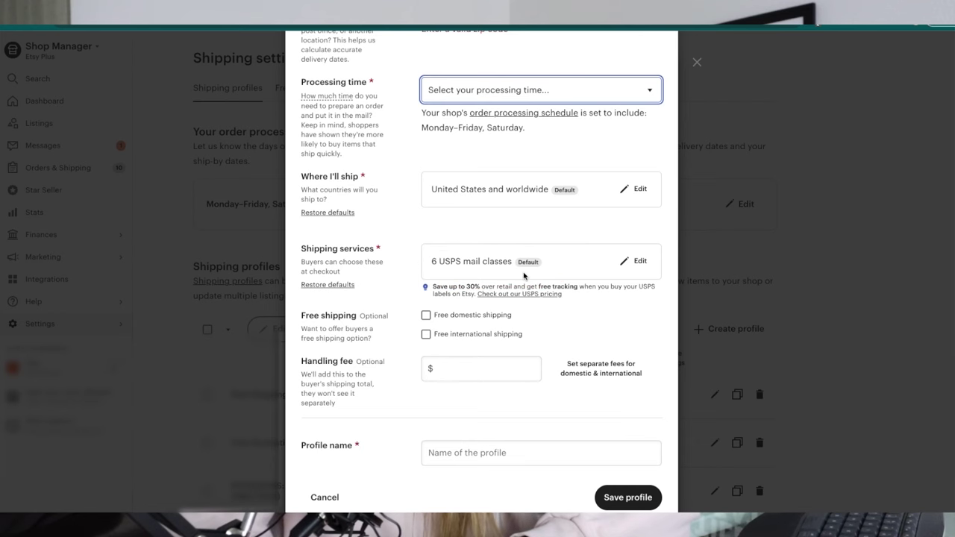
Open the profile's shipping services for editing and review the USPS mail classes offered to buyers.
click(634, 261)
scroll(358, 252, down, 3)
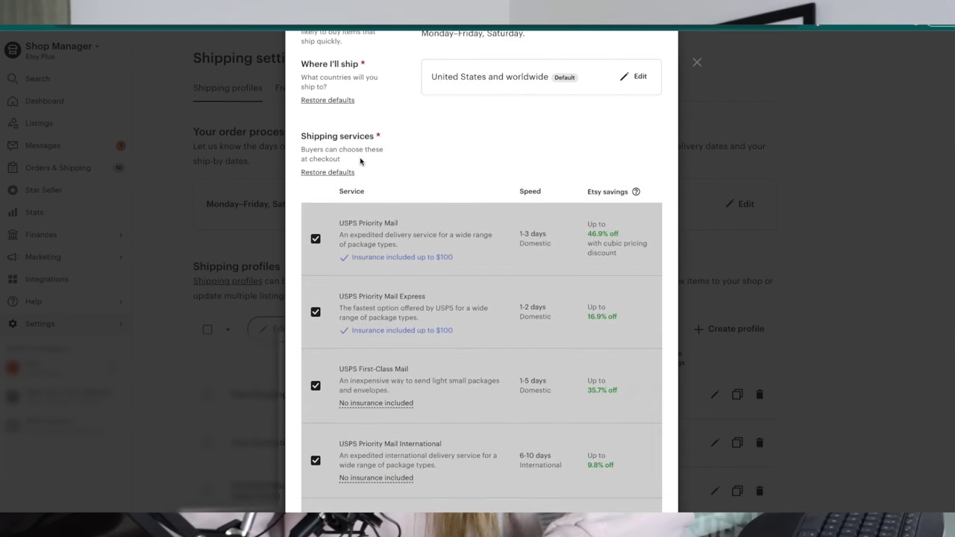
scroll(447, 246, down, 3)
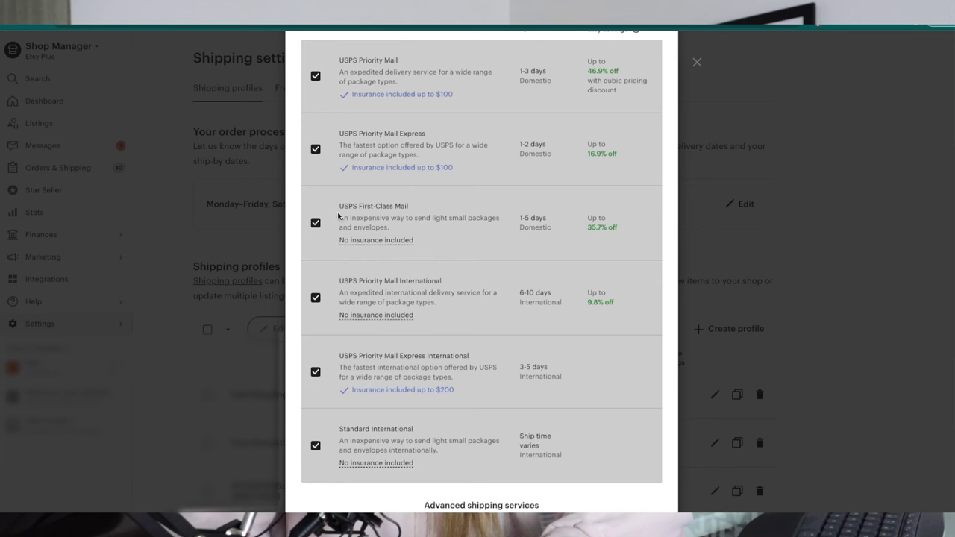
triple_click(380, 203)
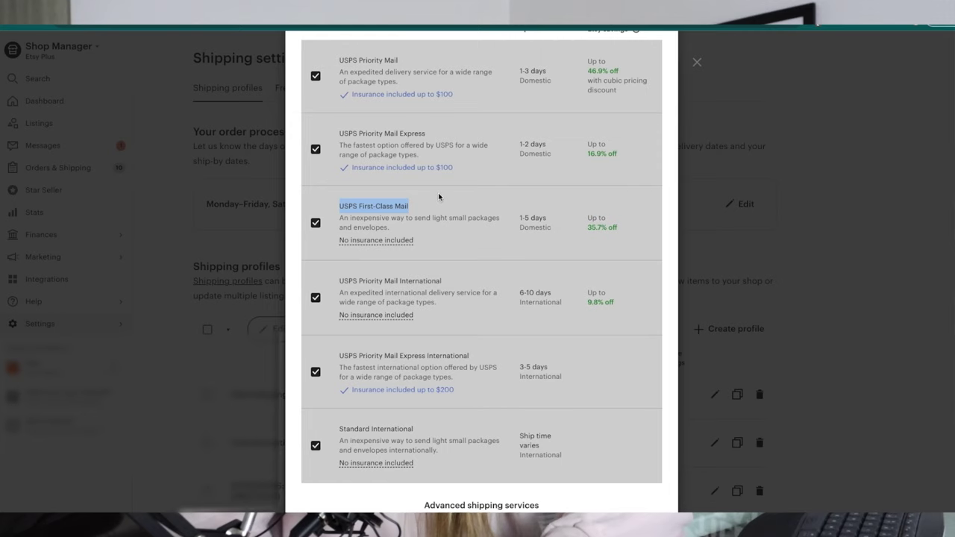
scroll(439, 196, down, 3)
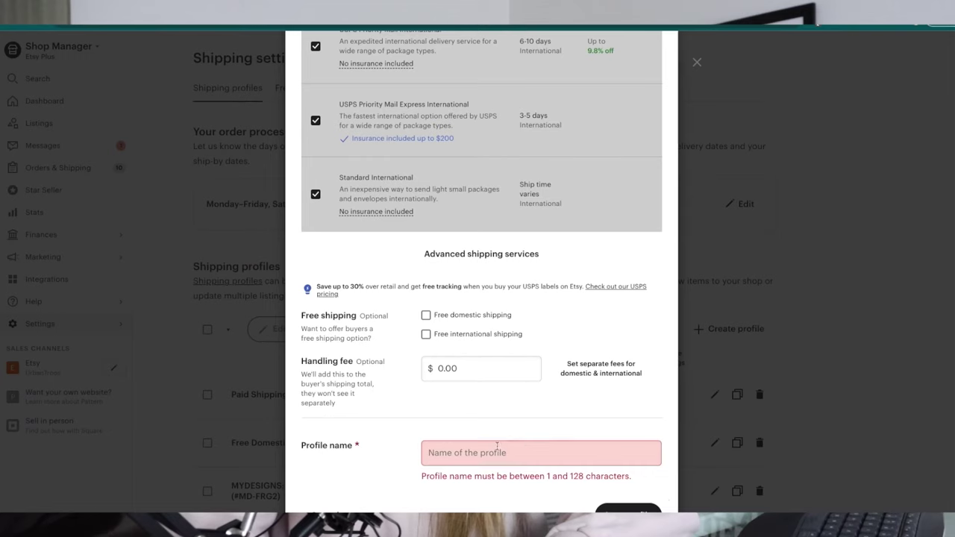
Set the profile's shipping prices to "I'll enter fixed prices manually".
scroll(567, 371, up, 15)
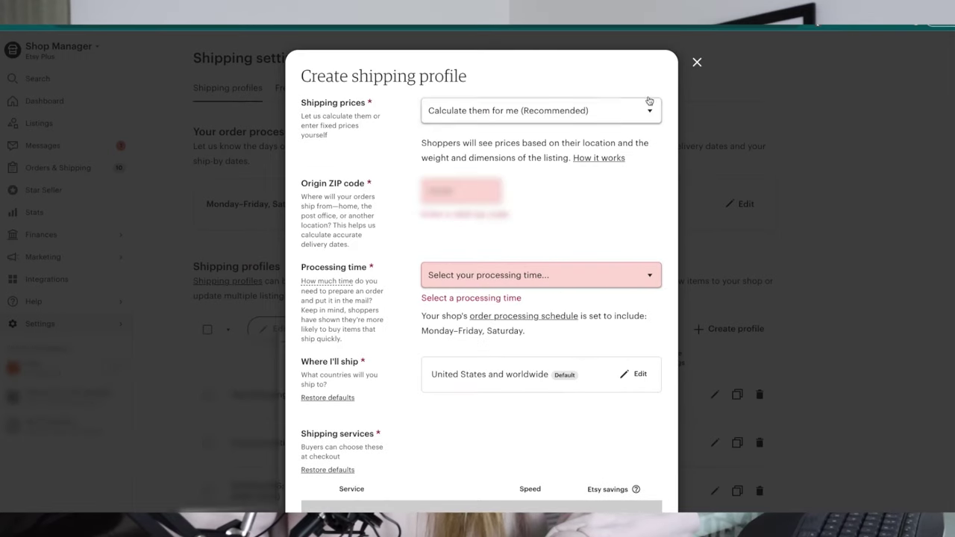
click(607, 111)
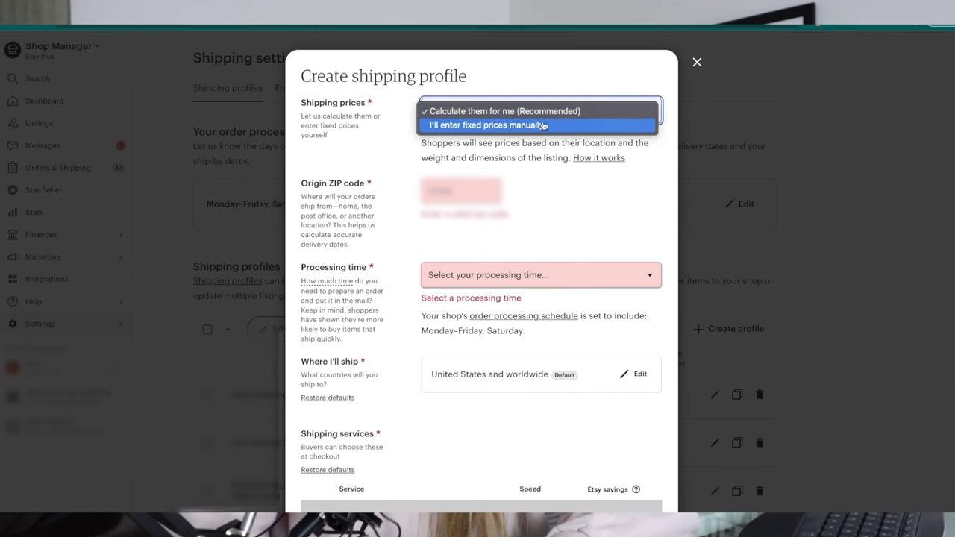
click(492, 126)
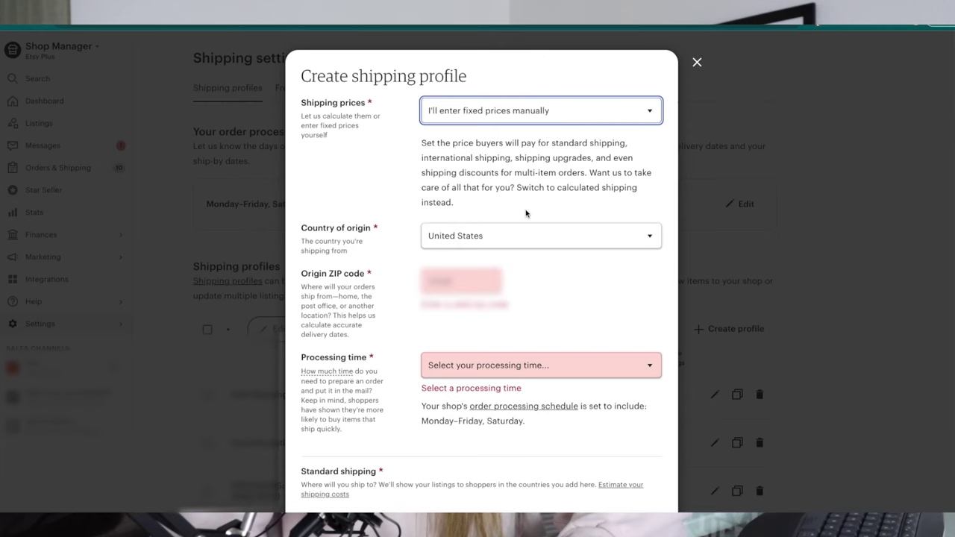
Choose USPS First-Class Mail (1-5 business days) as the standard shipping service for the United States.
scroll(537, 171, down, 2)
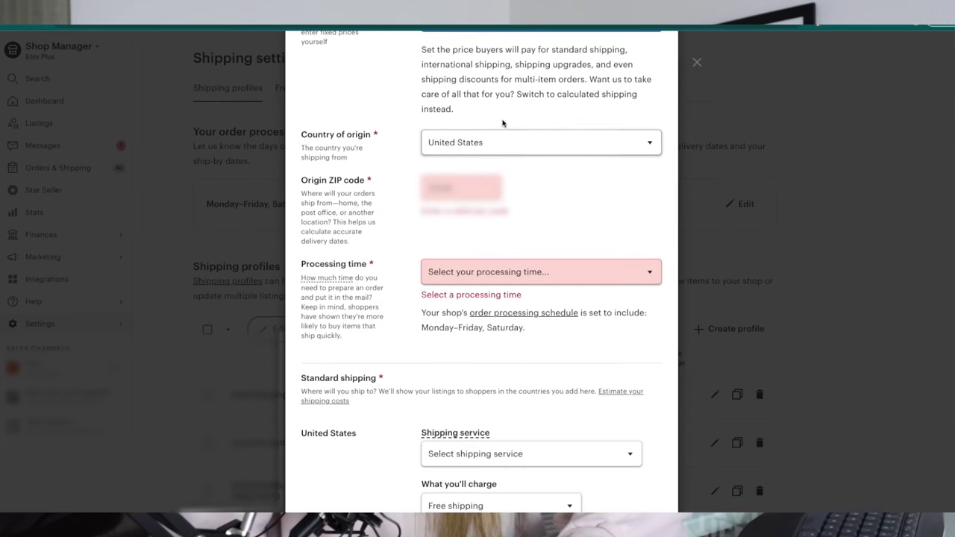
scroll(515, 217, down, 6)
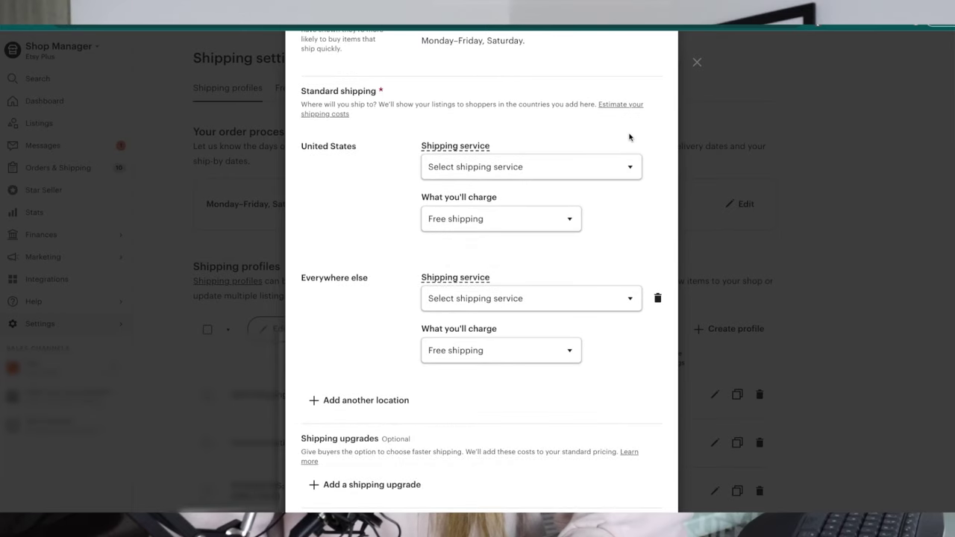
click(573, 165)
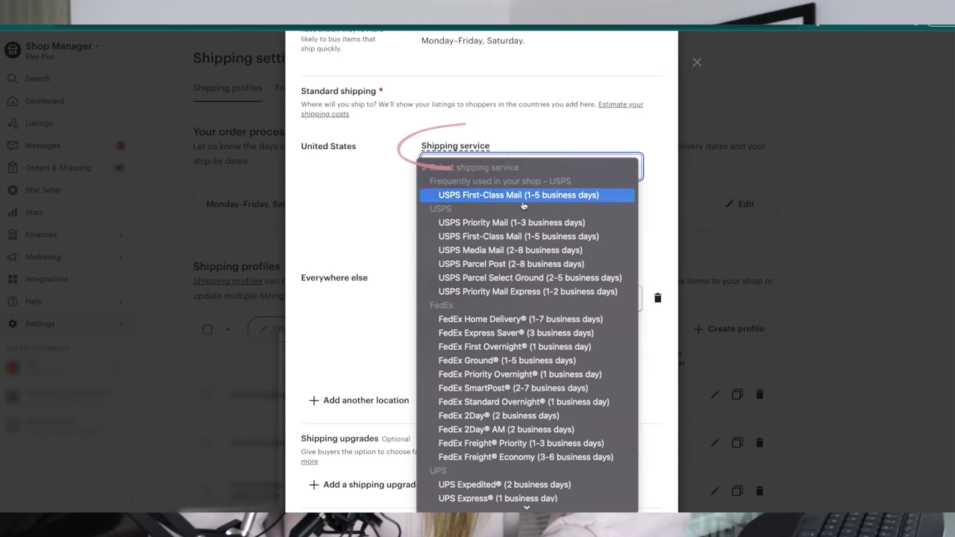
click(482, 191)
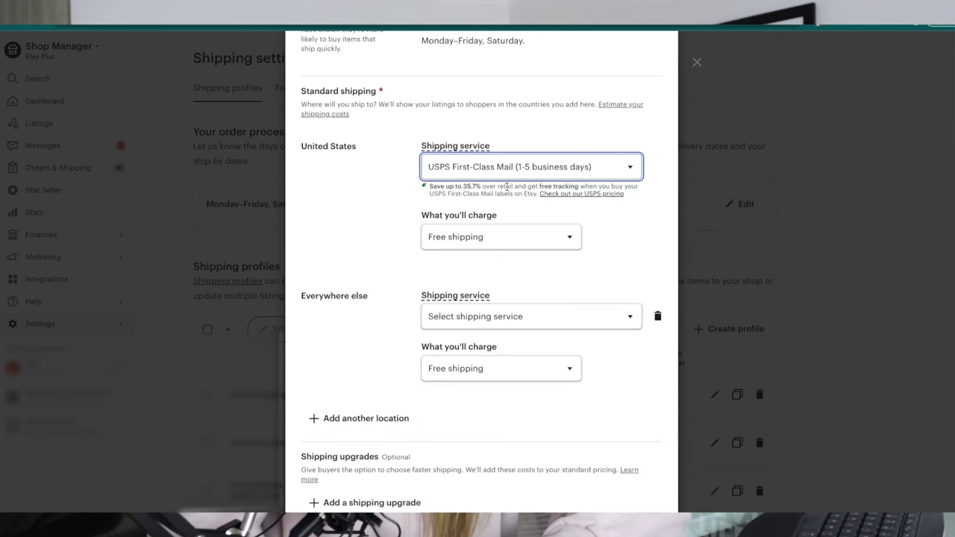
Charge a fixed price for United States shipping: $4.00 for one item and $1.00 for each additional item.
click(520, 245)
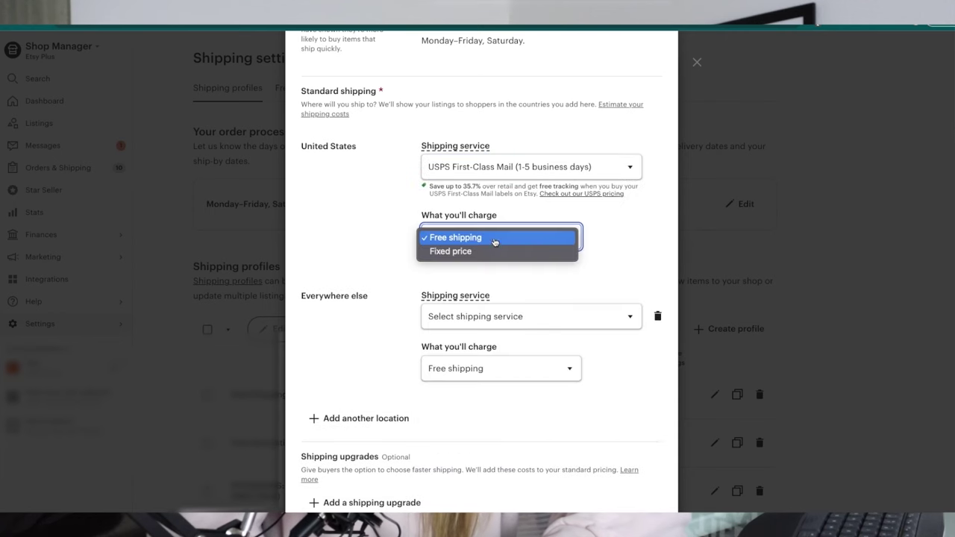
click(448, 251)
click(468, 280)
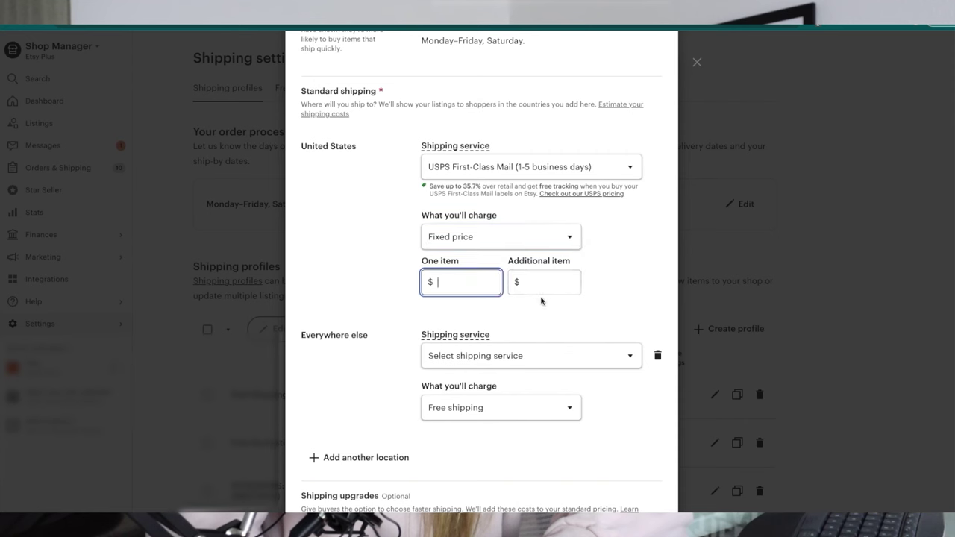
text(4.00)
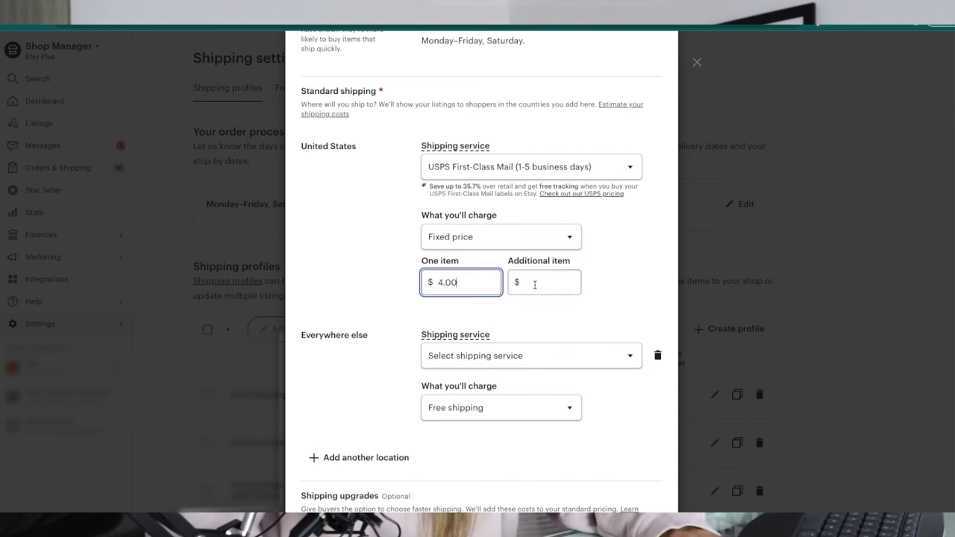
click(543, 282)
text(1.00)
click(631, 276)
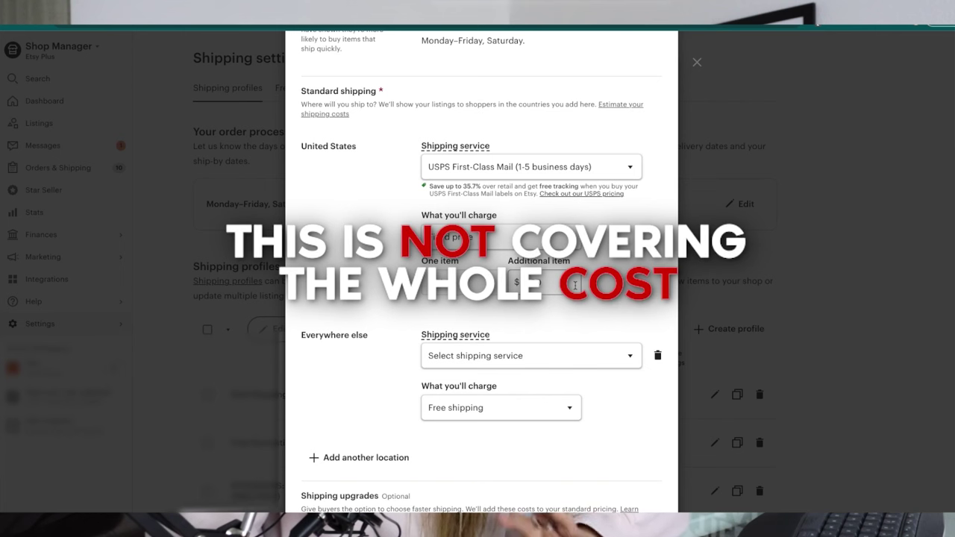
Examine the shipping services available for Everywhere else without choosing one, and look back over the profile's settings.
scroll(576, 286, down, 2)
click(597, 270)
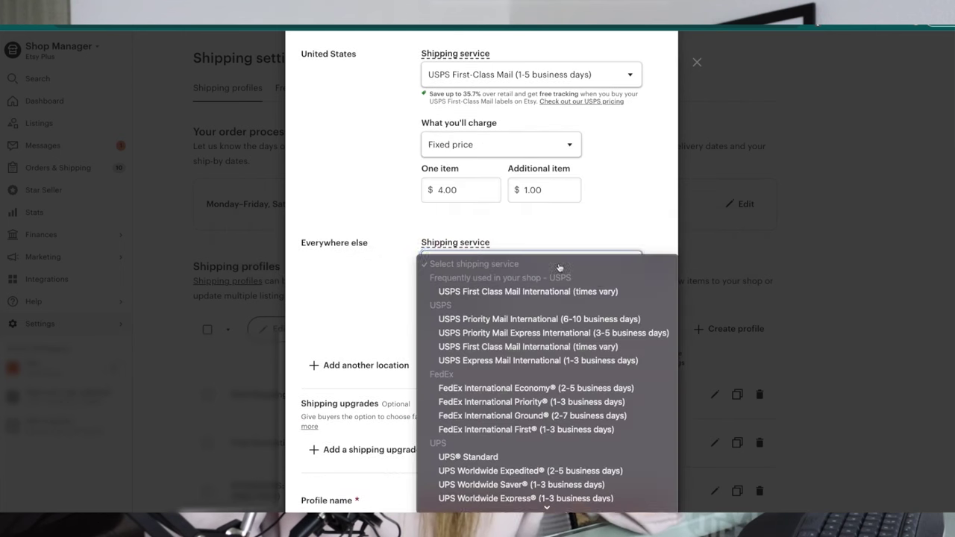
click(458, 249)
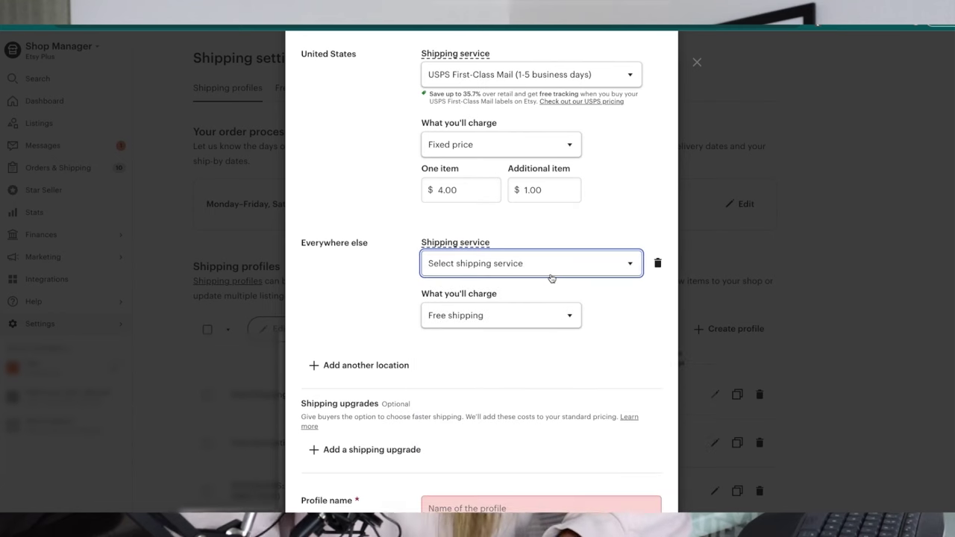
scroll(550, 277, up, 8)
scroll(558, 328, down, 8)
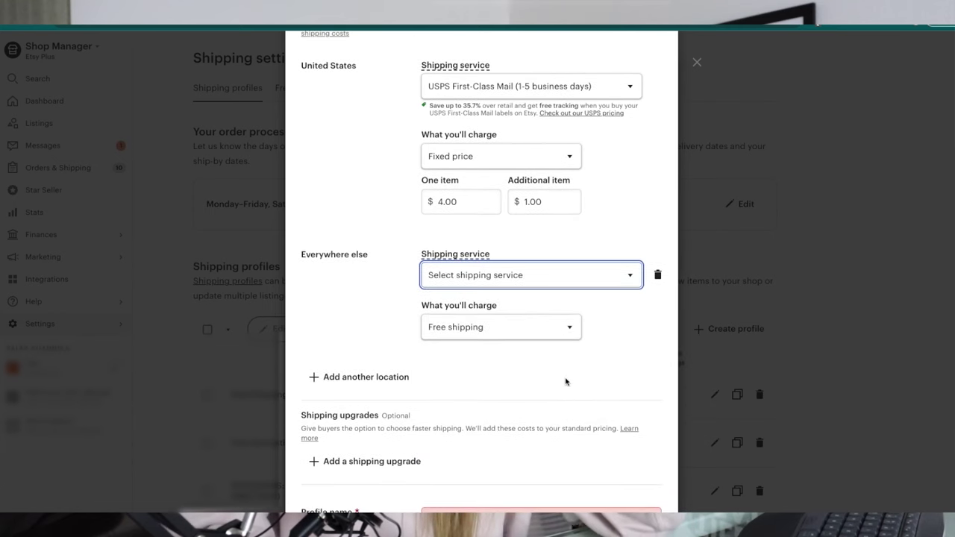
click(489, 268)
click(597, 235)
scroll(585, 160, up, 10)
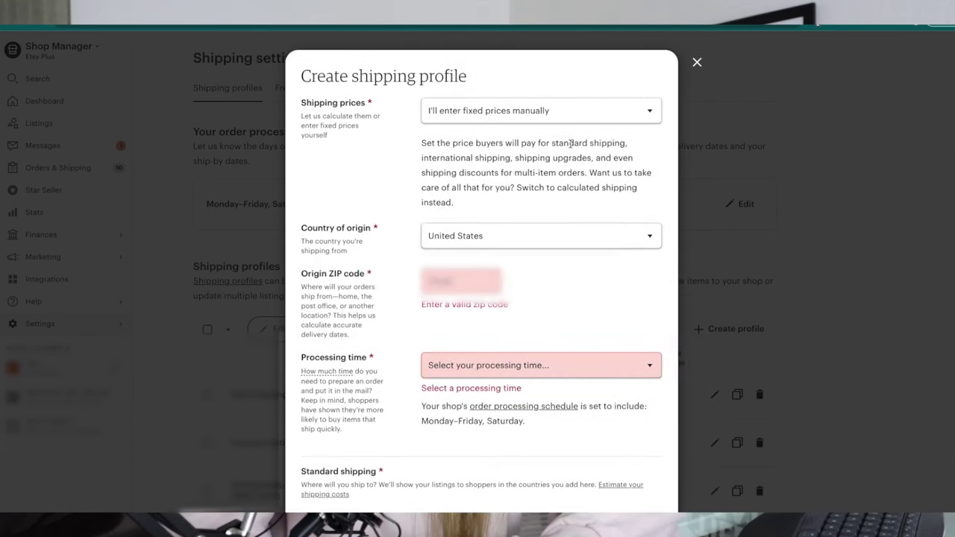
scroll(378, 405, down, 10)
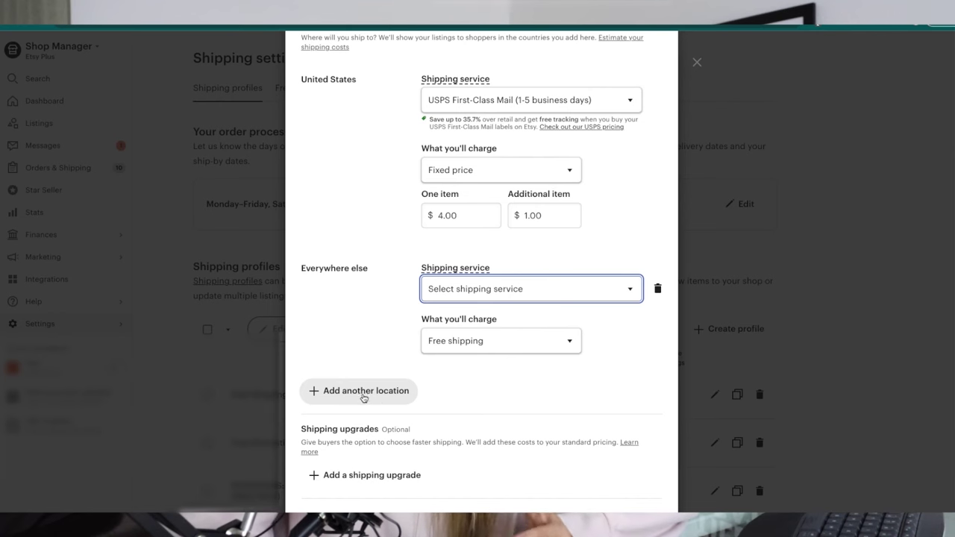
Add another location entry to standard shipping and view its location choices without selecting one.
click(364, 398)
scroll(384, 414, down, 3)
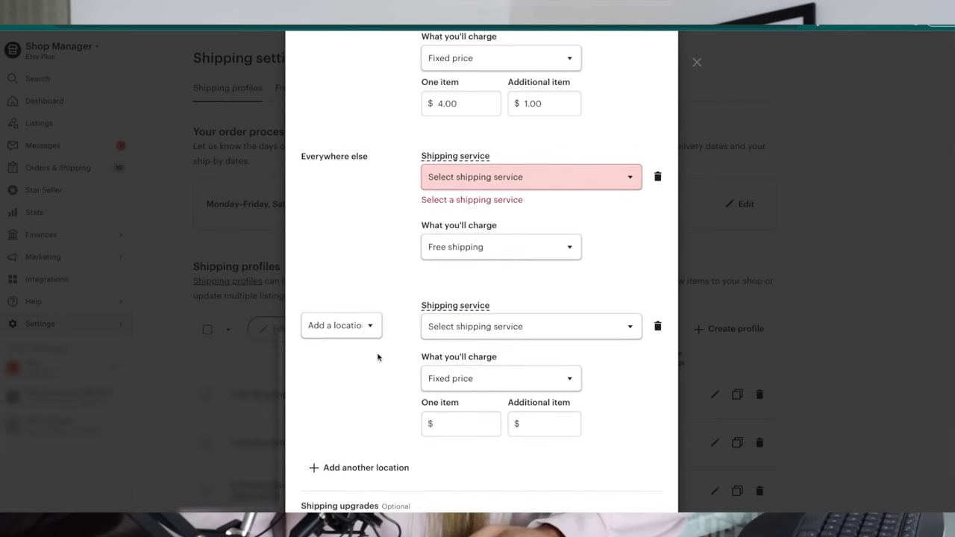
click(352, 335)
click(565, 409)
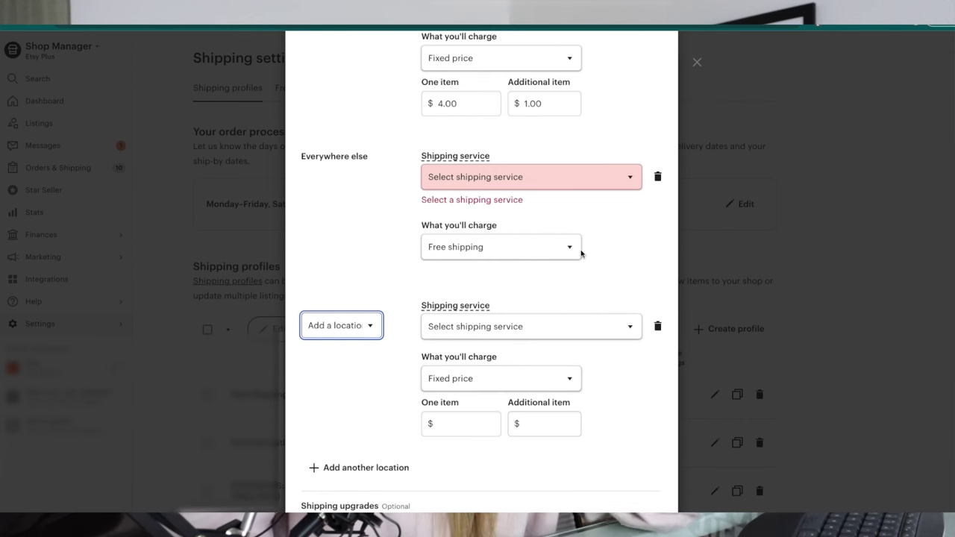
scroll(550, 196, up, 8)
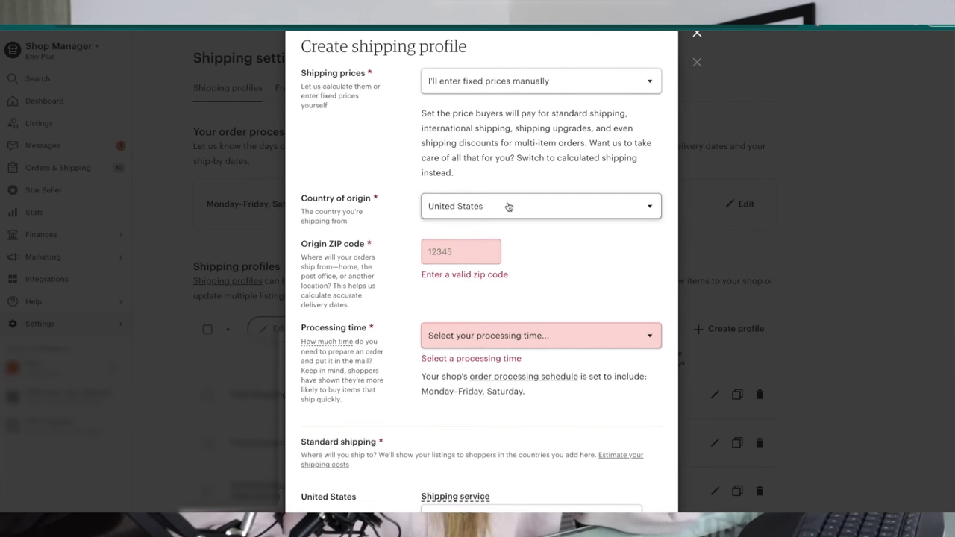
Add a domestic shipping upgrade entry to the shipping profile.
scroll(508, 206, down, 10)
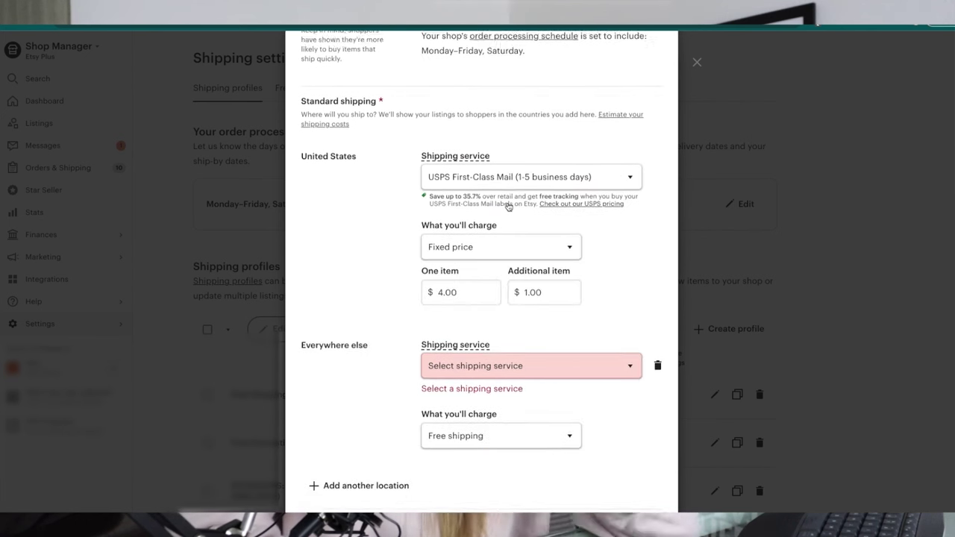
click(345, 379)
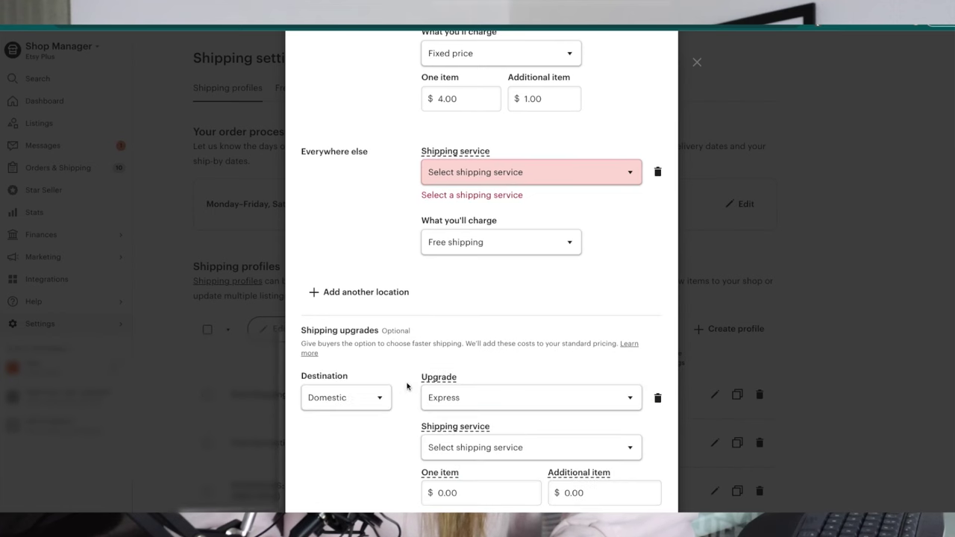
scroll(405, 386, down, 2)
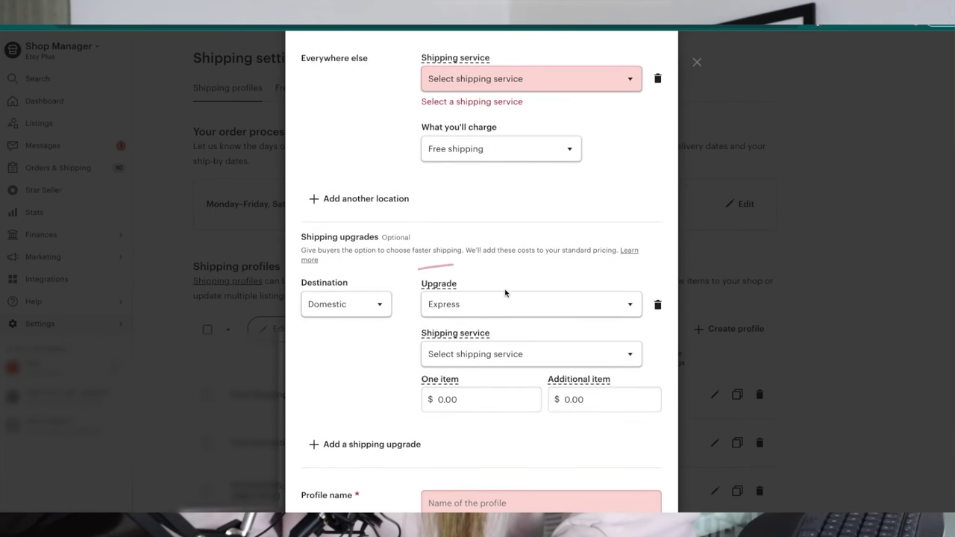
Make the domestic shipping upgrade a Custom one and name it "2-3 Day Priority Mail".
click(512, 305)
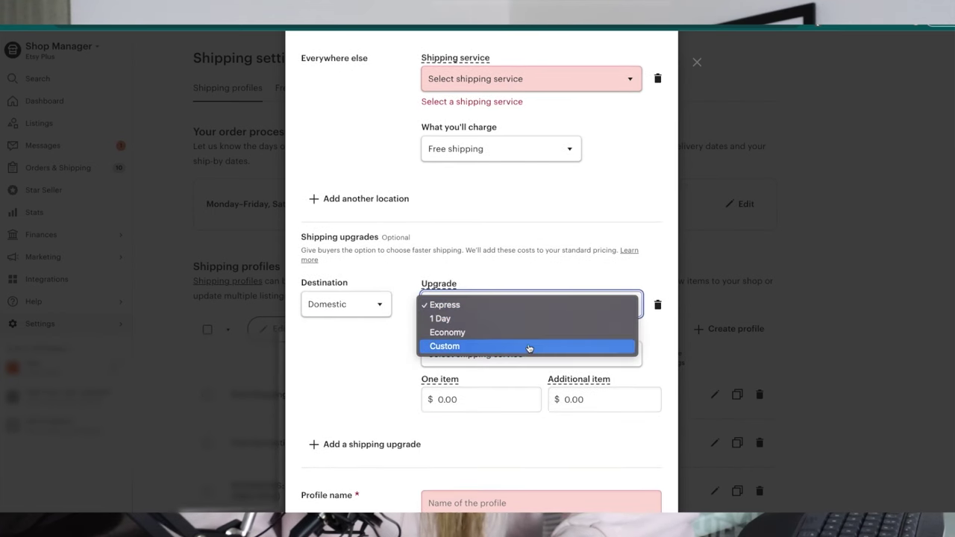
click(515, 307)
click(515, 313)
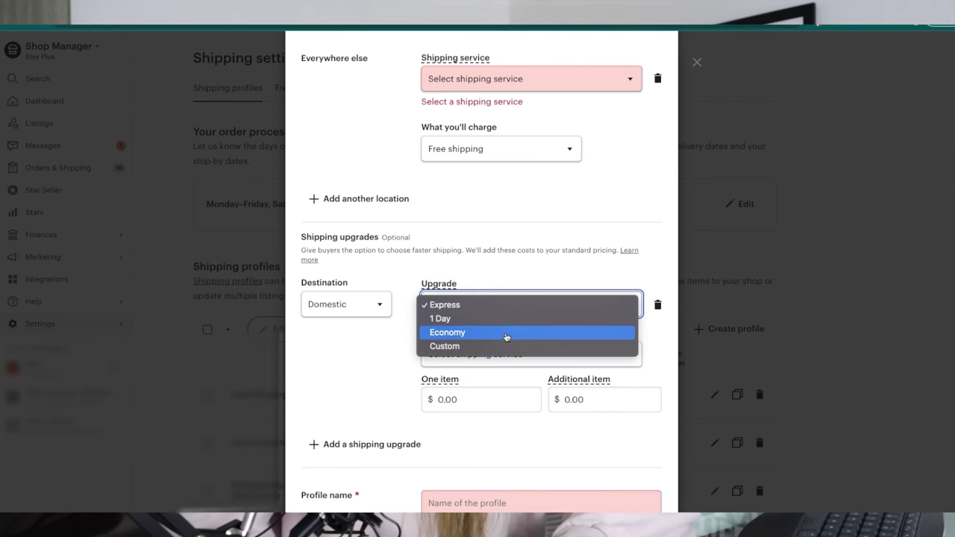
click(495, 348)
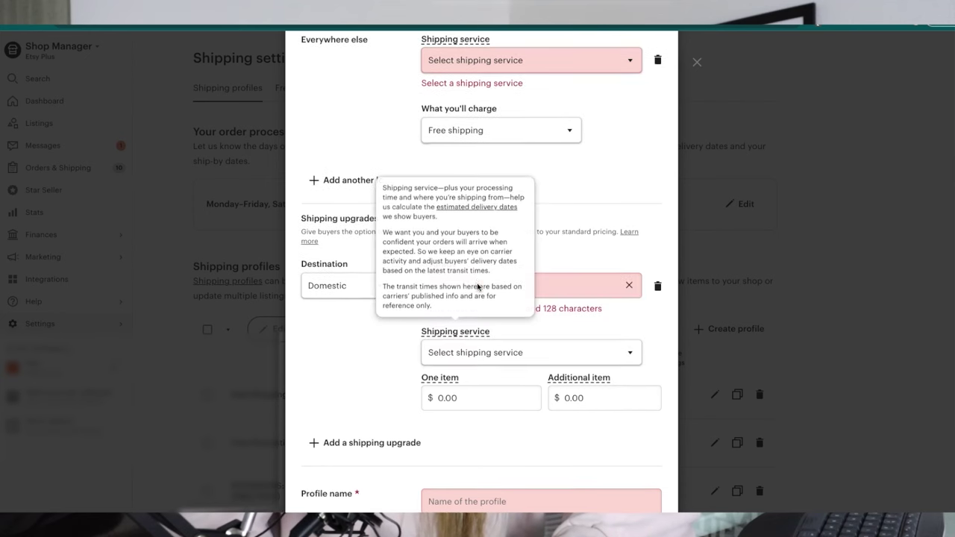
text(2-)
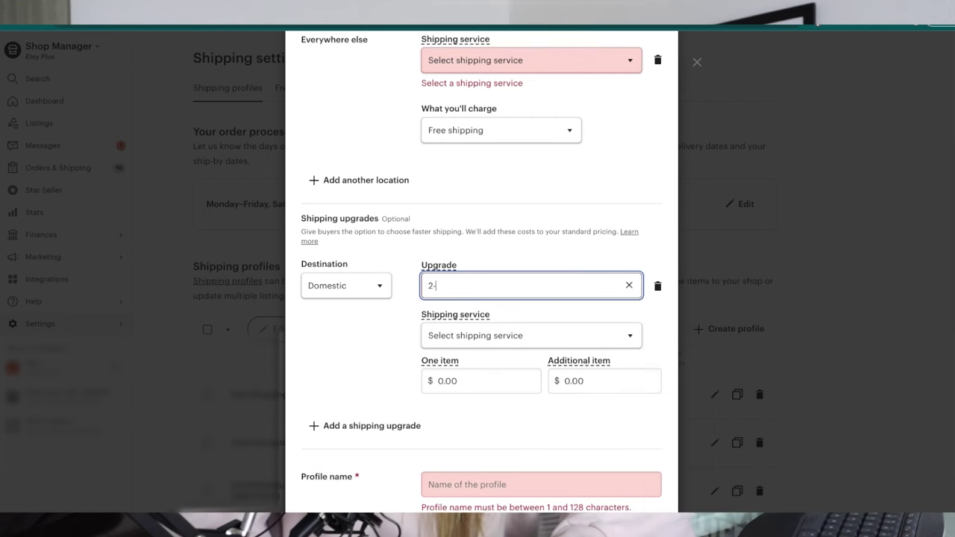
text(3 Day Pr)
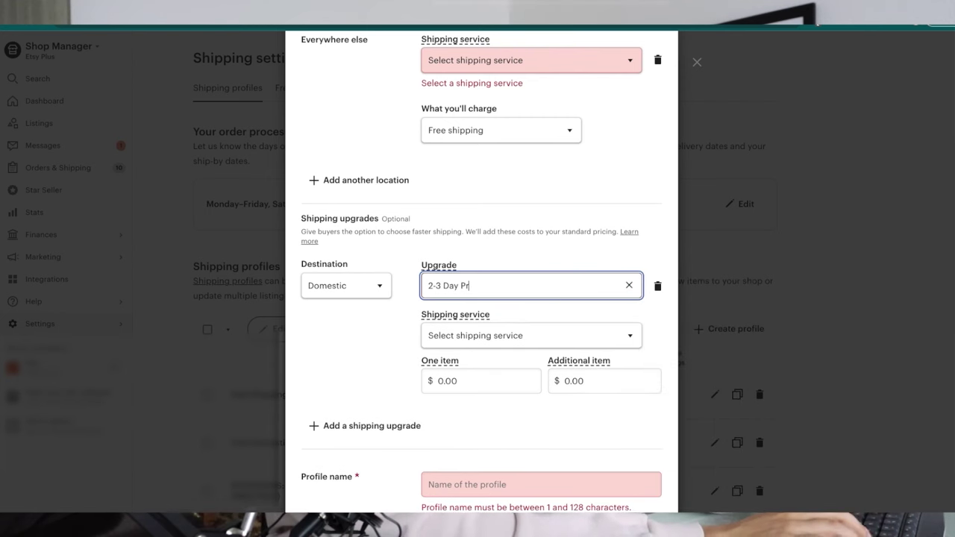
text(iority )
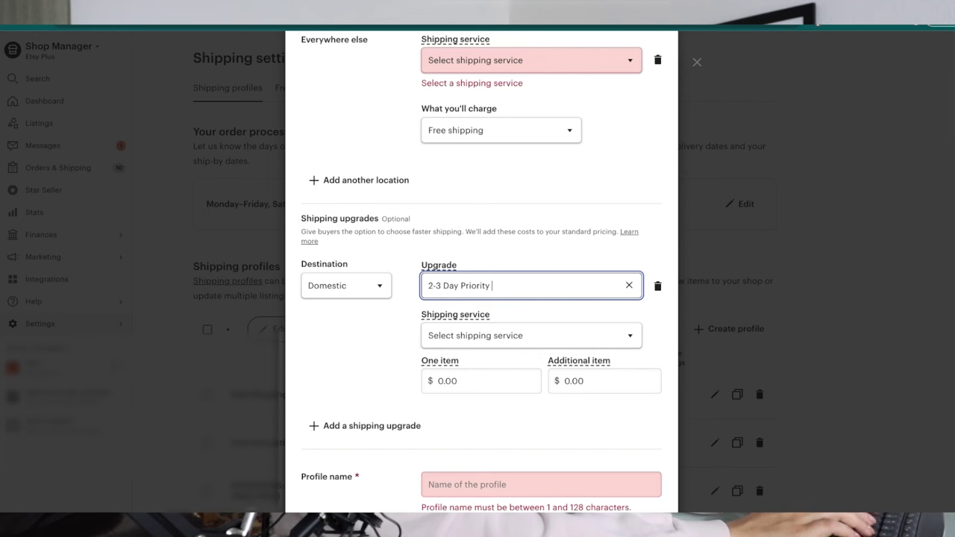
text(Mail)
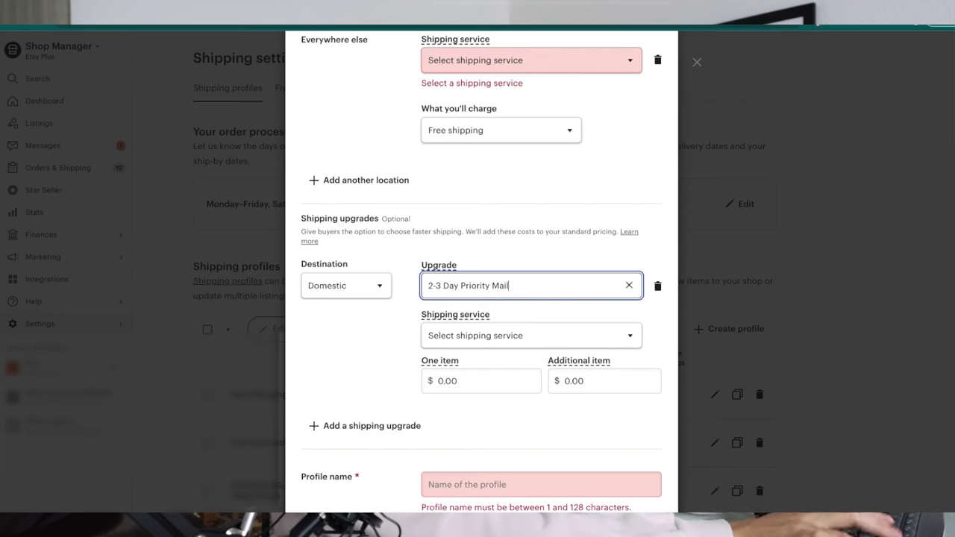
Choose USPS Priority Mail (1-3 business days) as the shipping service for the domestic upgrade.
scroll(552, 300, down, 1)
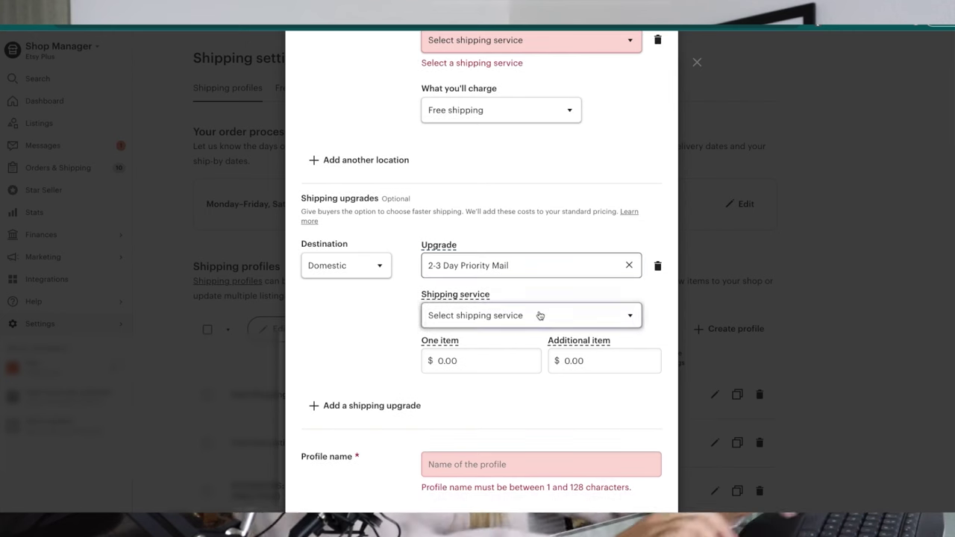
click(539, 314)
click(489, 343)
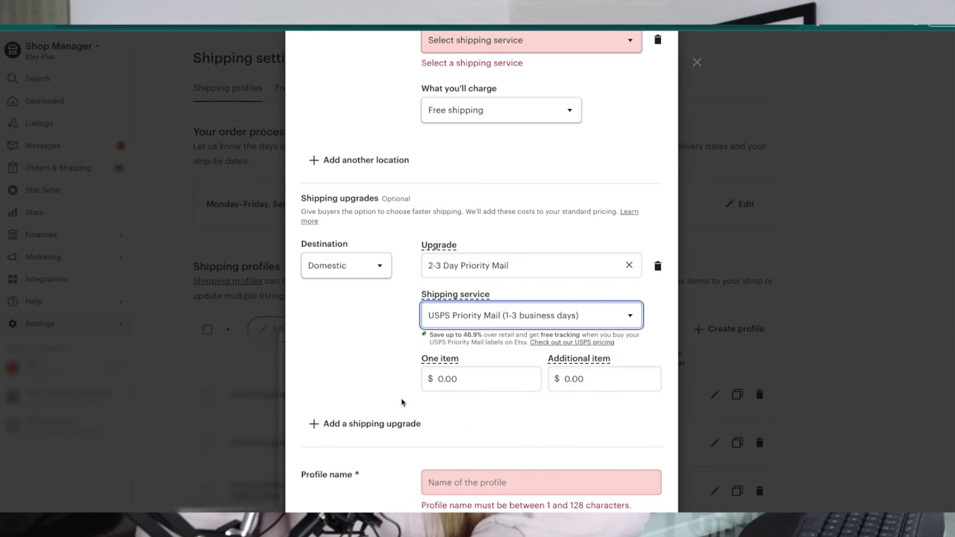
Clear the whole-dollar part of the domestic upgrade's one-item price.
mouse_move(478, 333)
scroll(506, 420, down, 2)
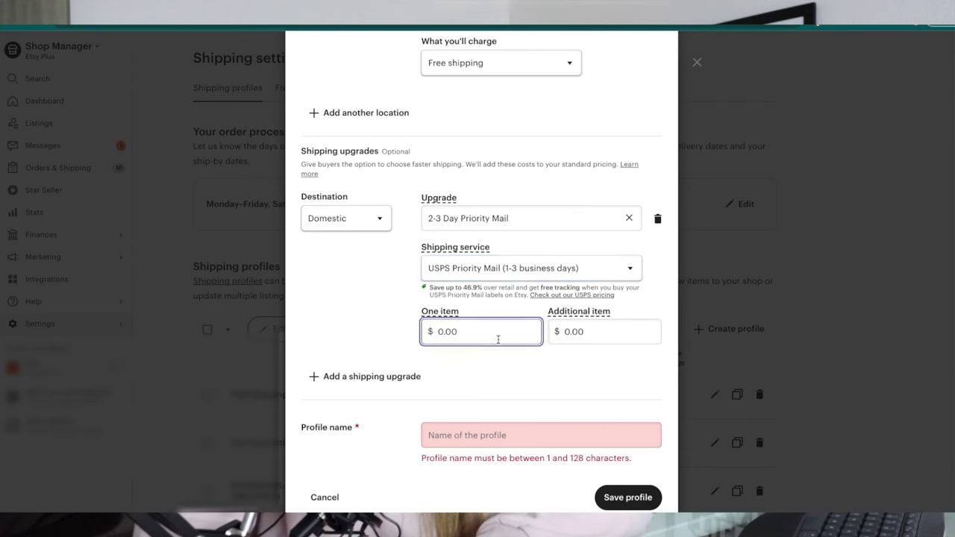
key(BackSpace)
key(BackSpace)
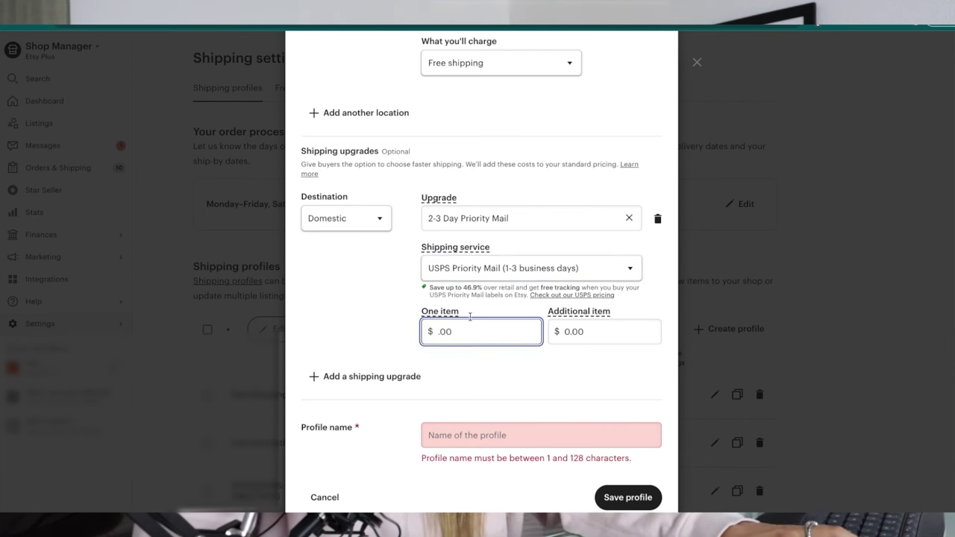